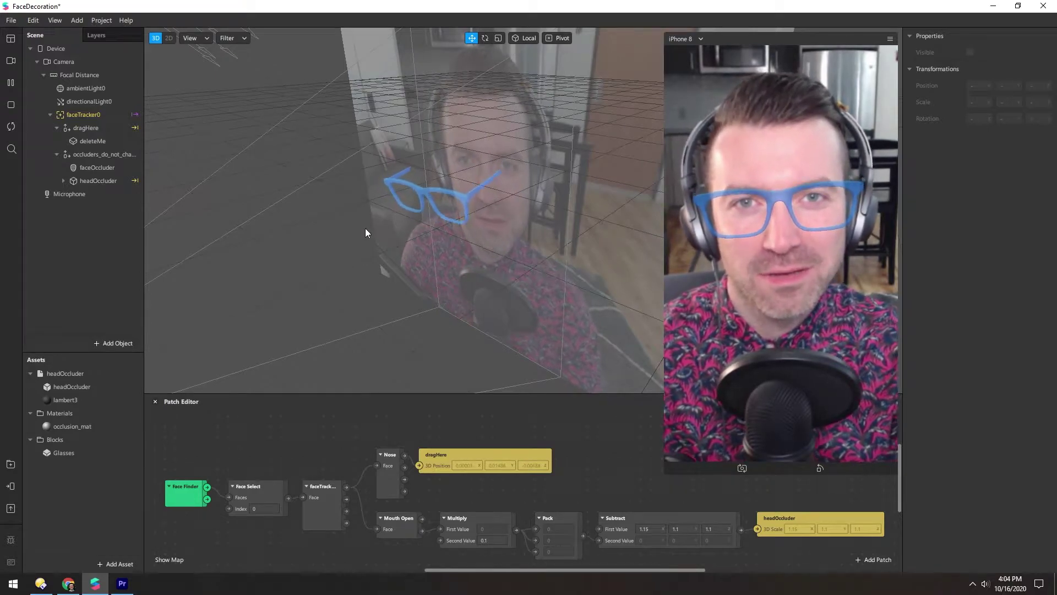
- Rename the deleteMe object under dragHere as Glasses
click(85, 142)
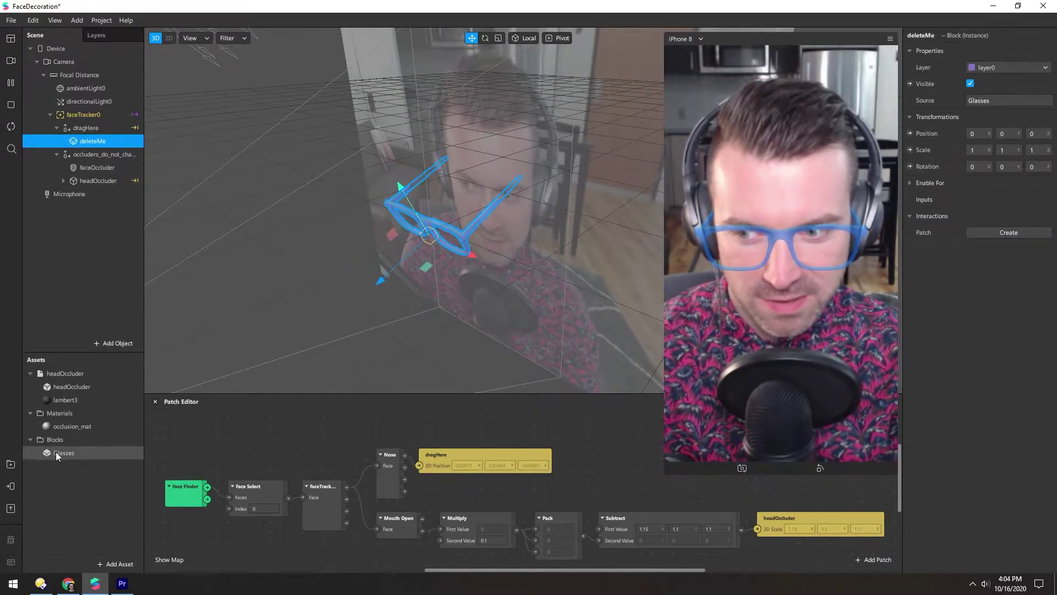
double_click(92, 142)
text(Gl)
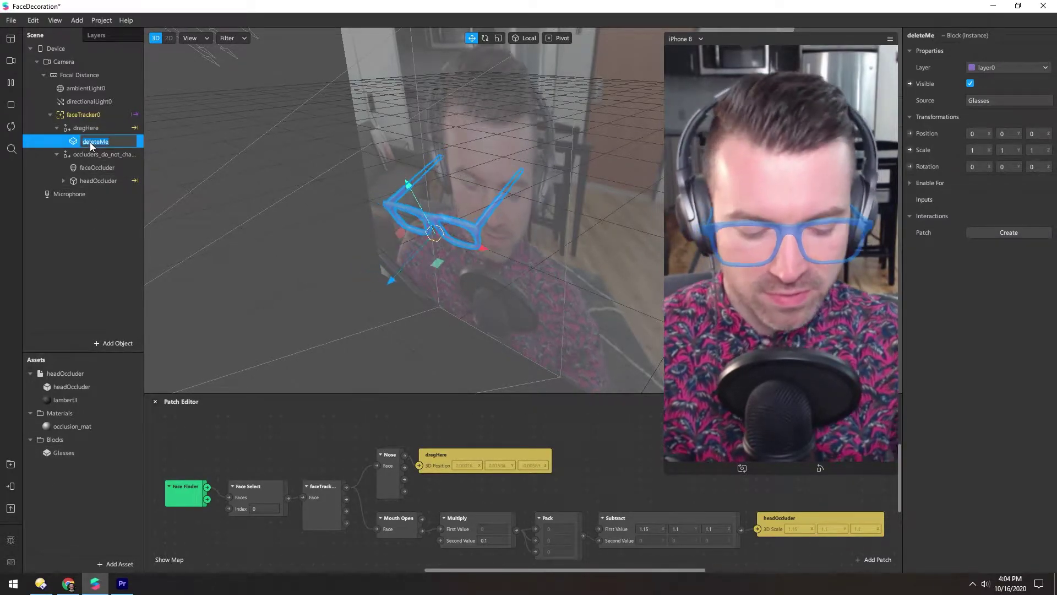
text(asses)
key(Return)
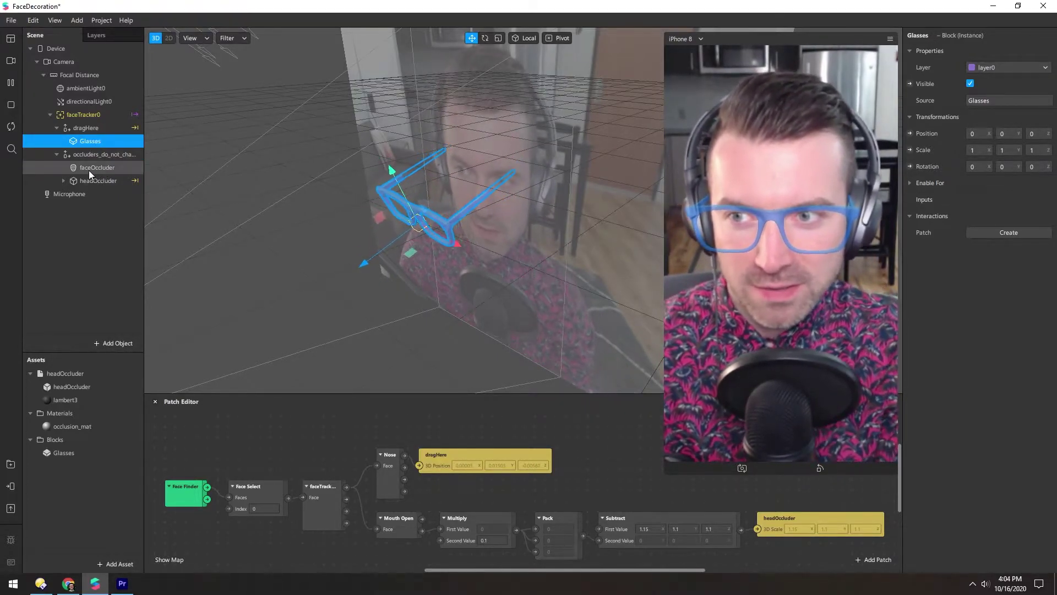
- Select faceOccluder and headOccluder together and examine their outlines around the head from several angles
click(89, 170)
shift+click(90, 182)
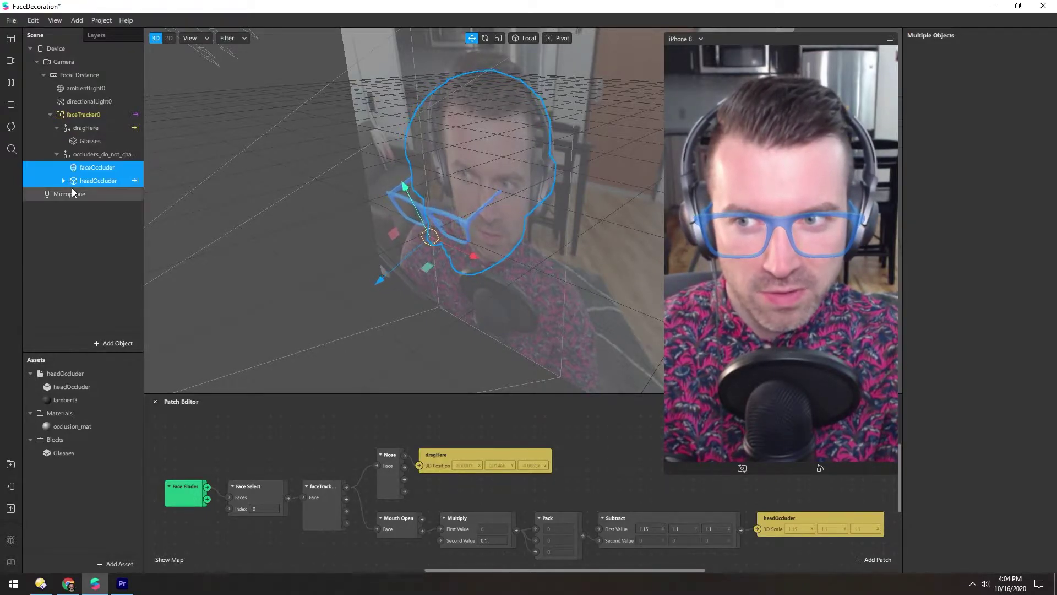
drag(408, 260, 149, 146)
drag(449, 175, 506, 160)
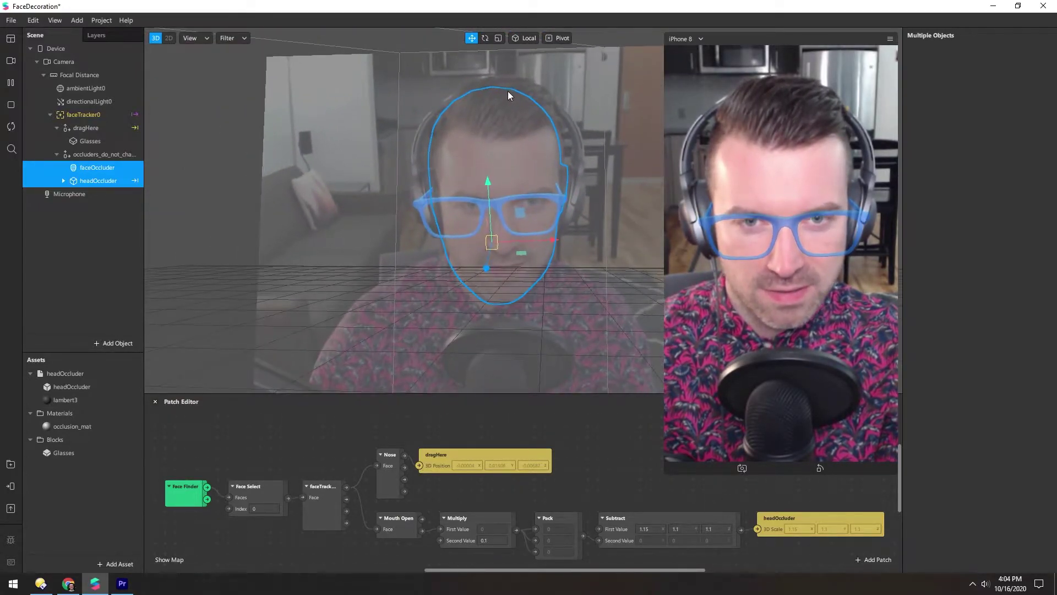
drag(472, 204, 292, 149)
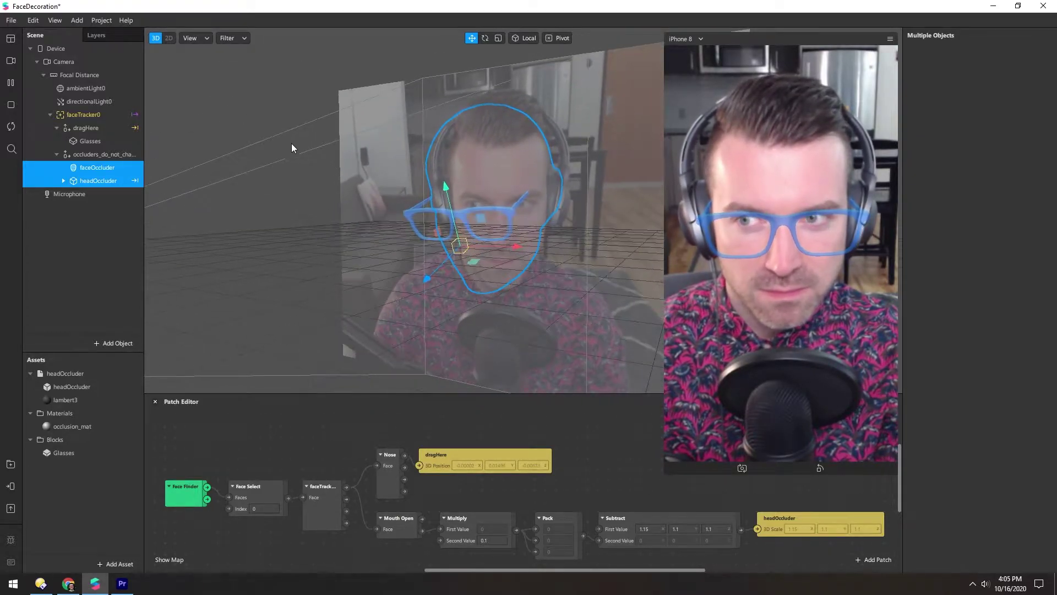
click(82, 232)
- Raise the opacity of faceOccluder's occlusion_mat material to 100 to inspect the occluder meshes, and return it to 0
click(73, 167)
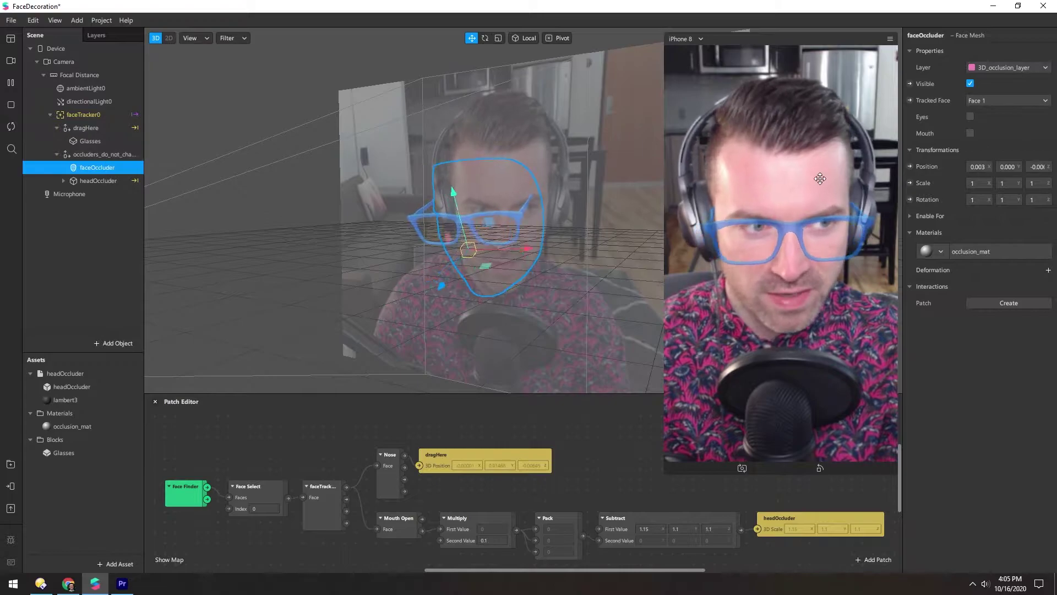
click(988, 254)
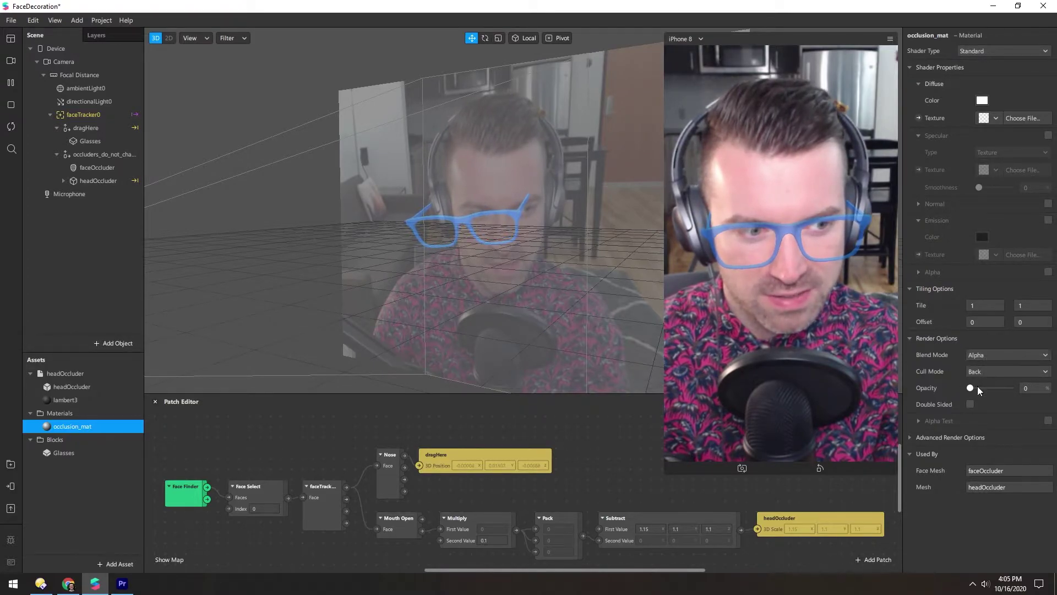
drag(970, 388, 1054, 392)
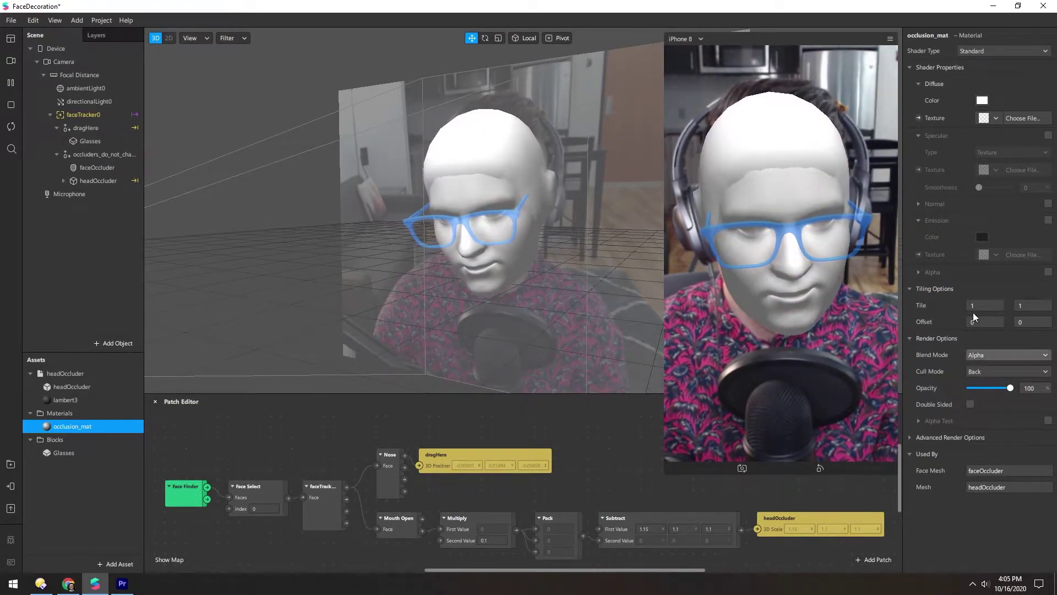
drag(435, 206, 512, 207)
scroll(451, 214, up, 3)
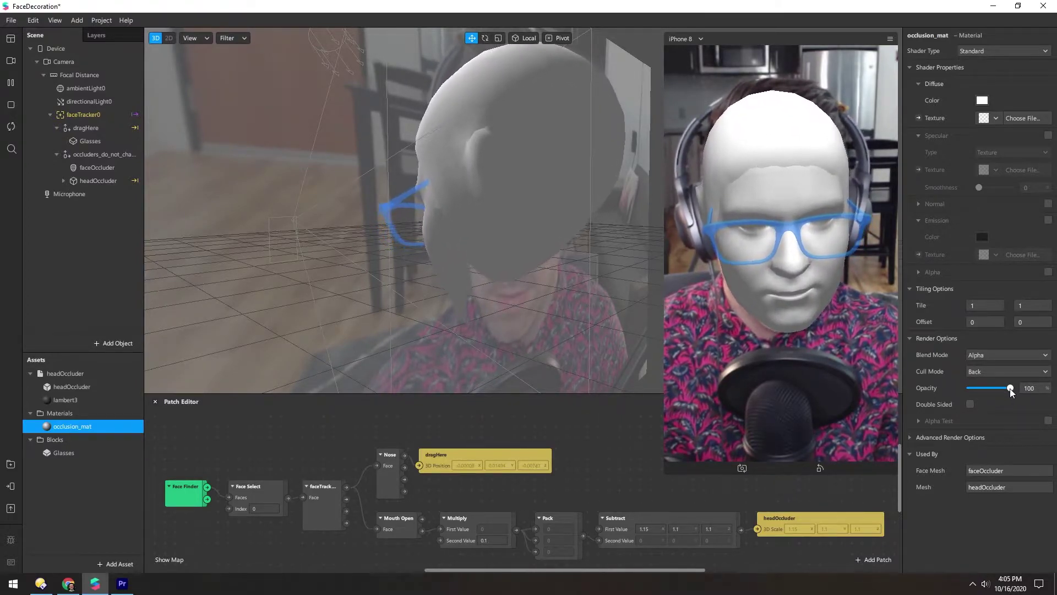
drag(1011, 389, 963, 393)
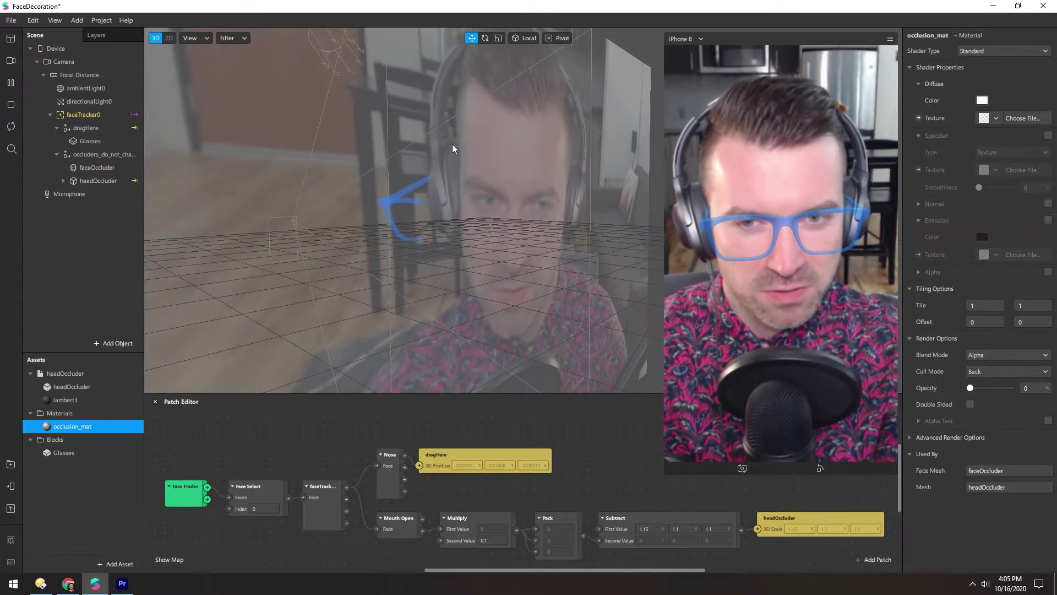
right_drag(465, 193, 495, 184)
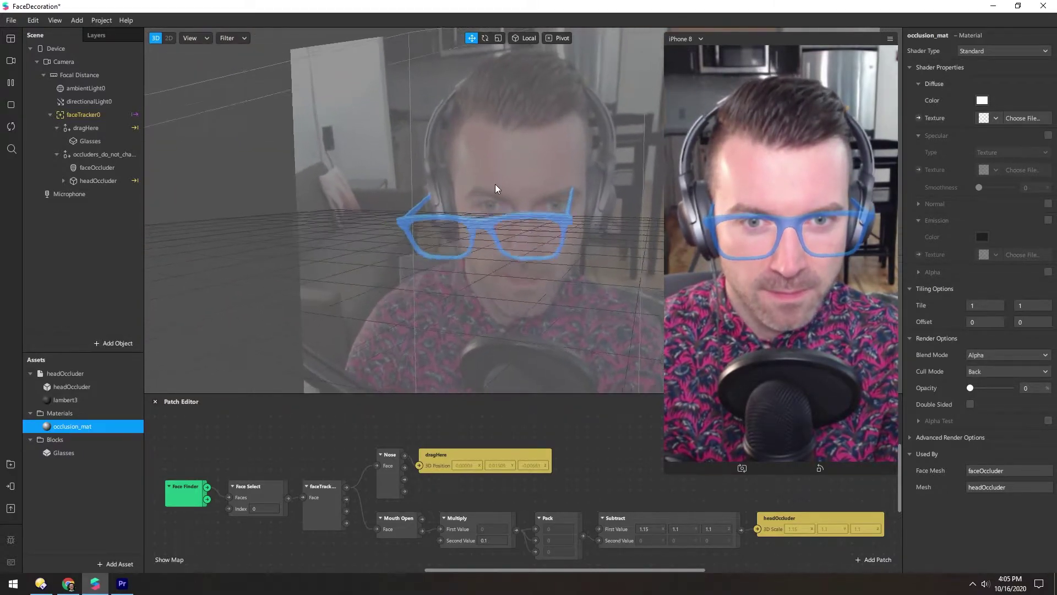
- Select the dragHere null object and move its patch farther away from the Nose patch in the patch graph
click(75, 141)
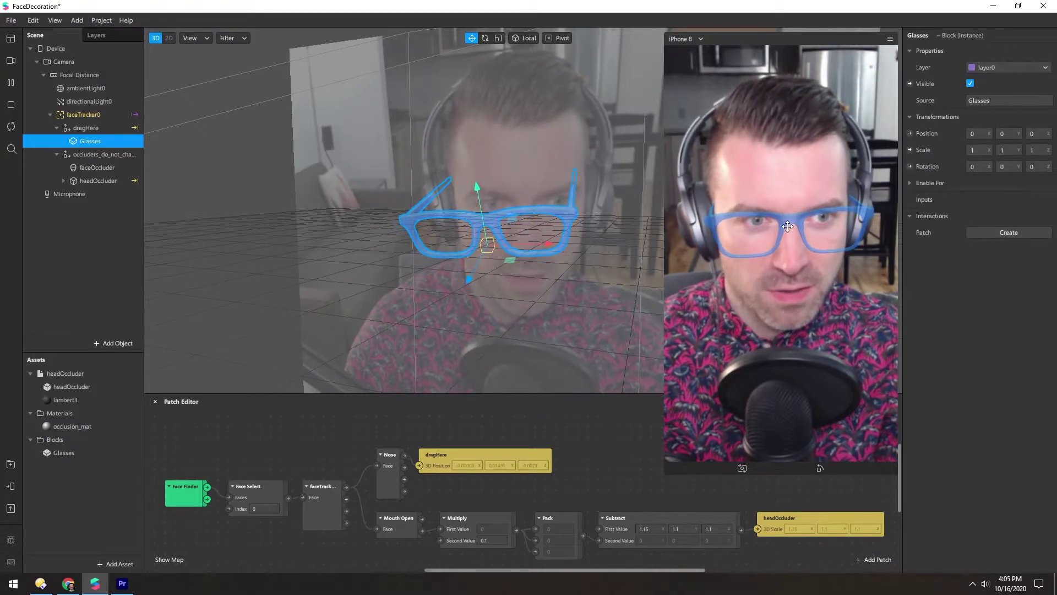
click(80, 127)
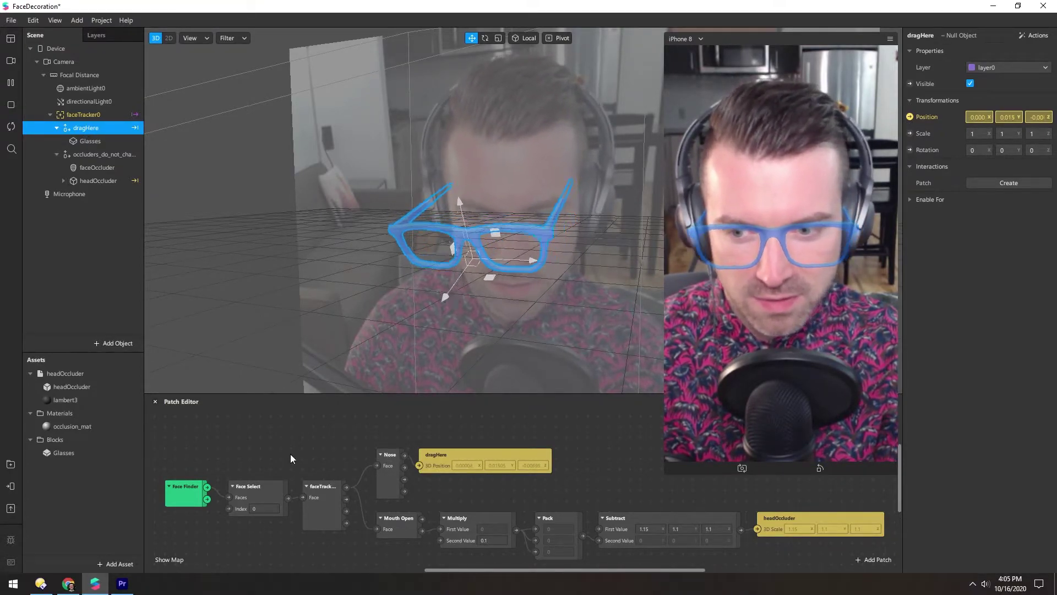
drag(156, 472, 326, 538)
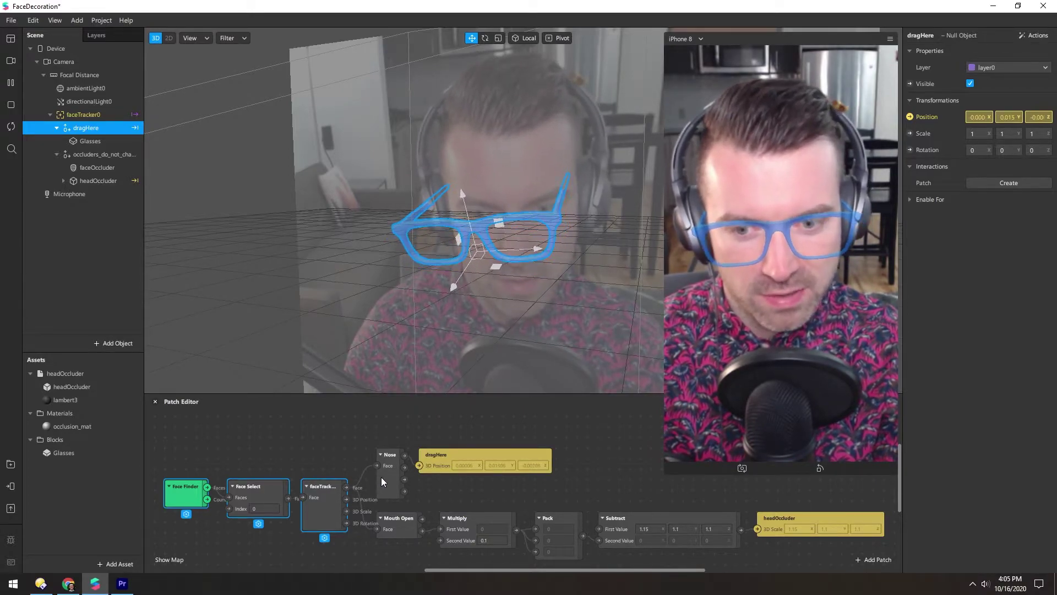
click(392, 458)
drag(428, 453, 489, 455)
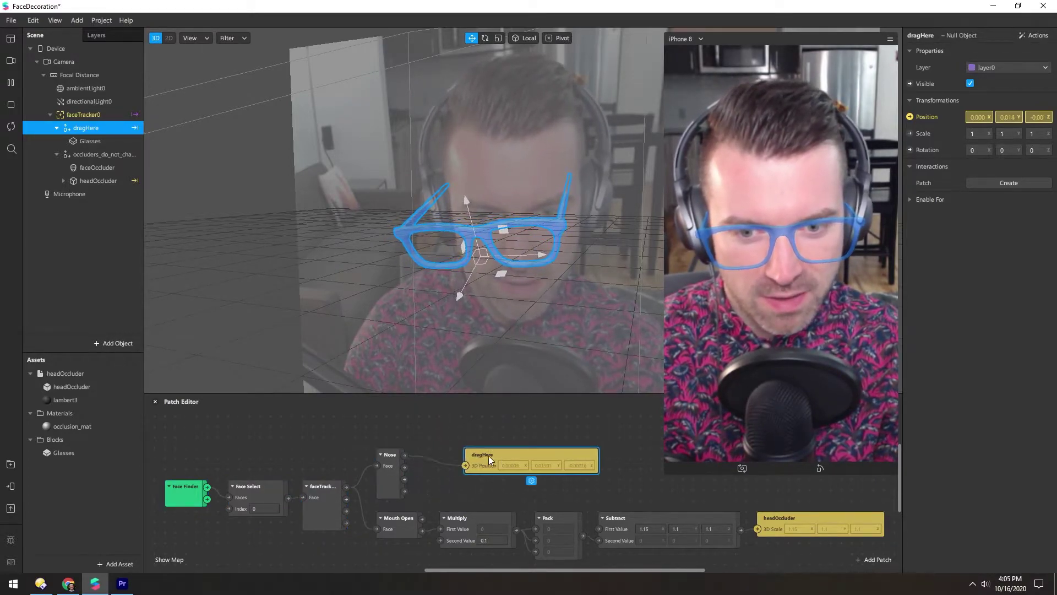
mouse_move(404, 454)
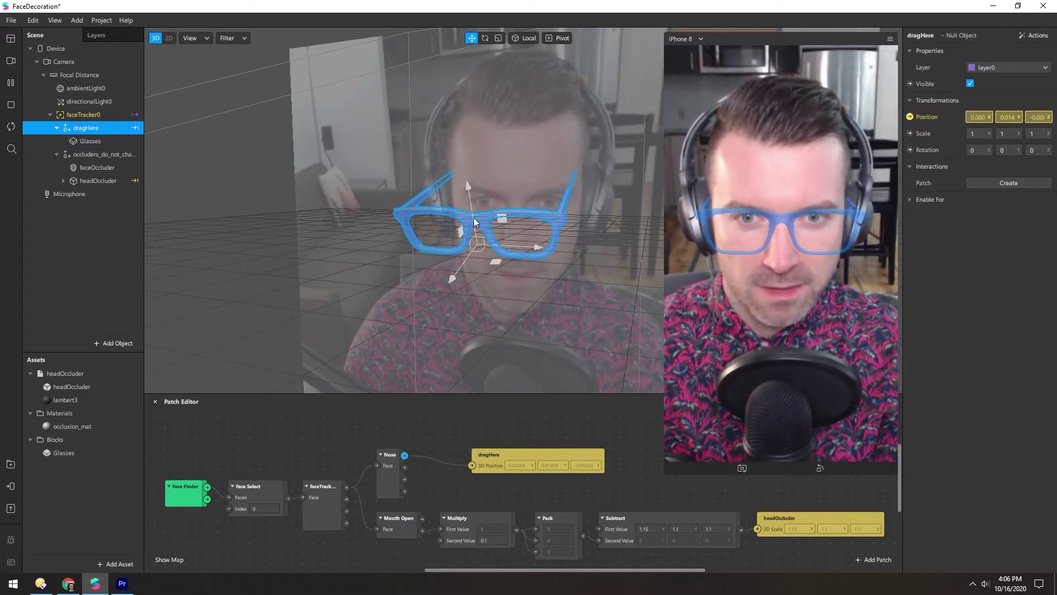
- Move the Glasses object down along its Y axis to a Y position of about -0.063
click(77, 143)
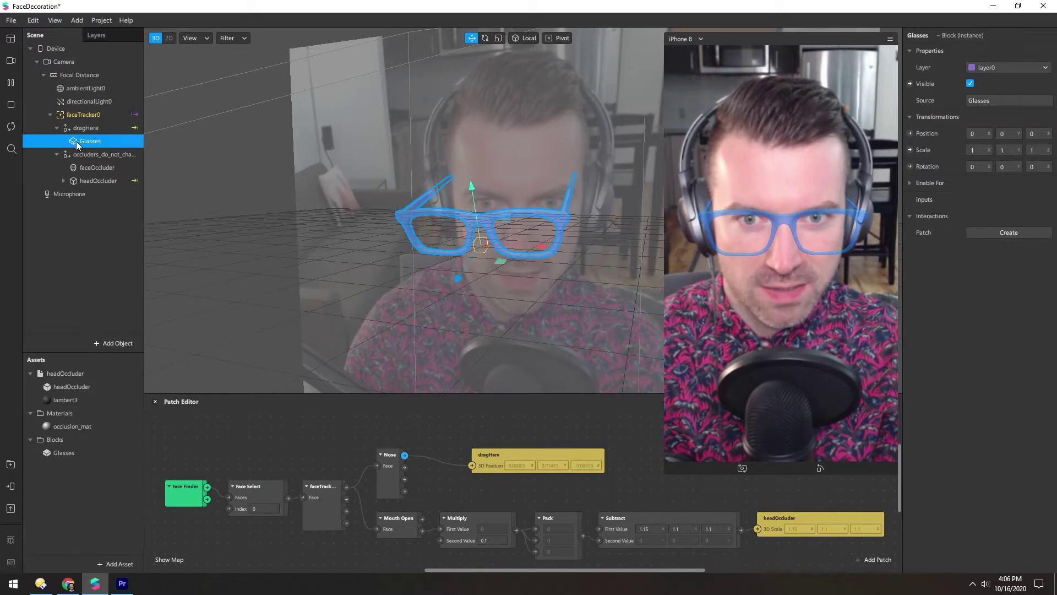
click(473, 188)
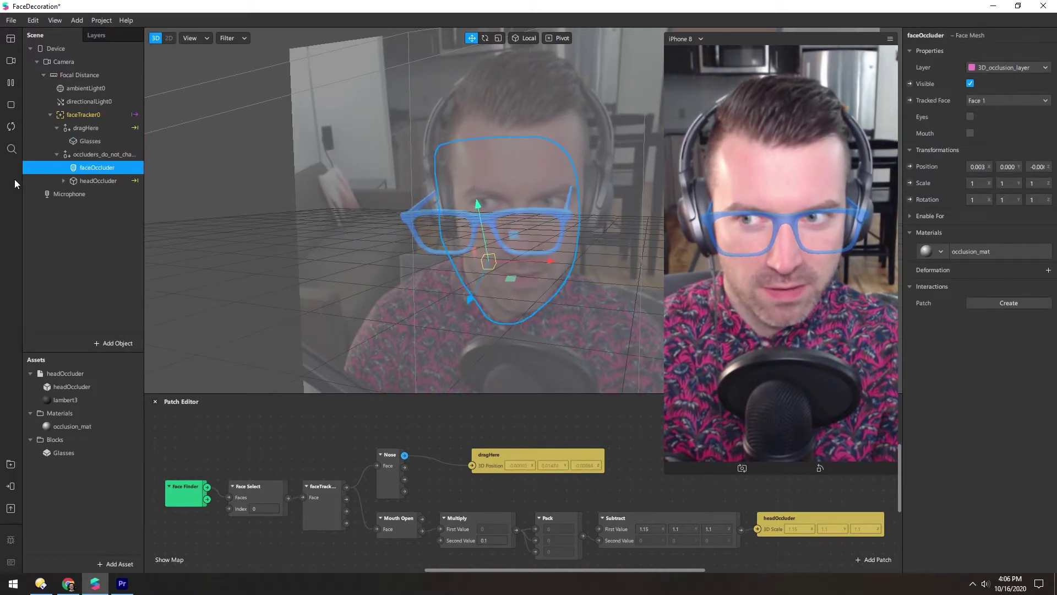
click(462, 199)
drag(471, 190, 486, 257)
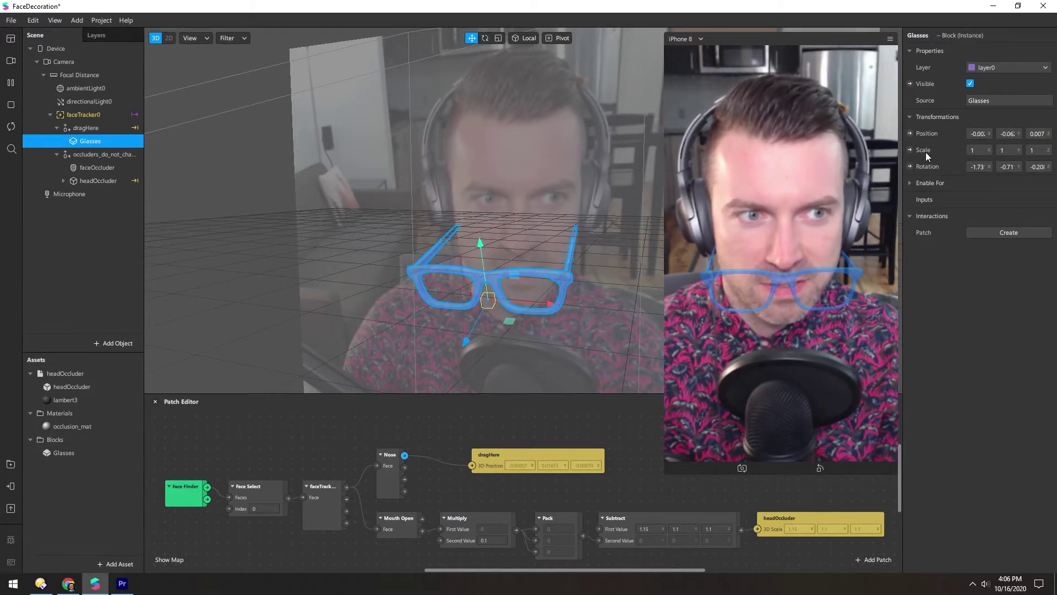
- Widen the area showing the Glasses properties and set the object's Y position to 0
drag(905, 156, 859, 157)
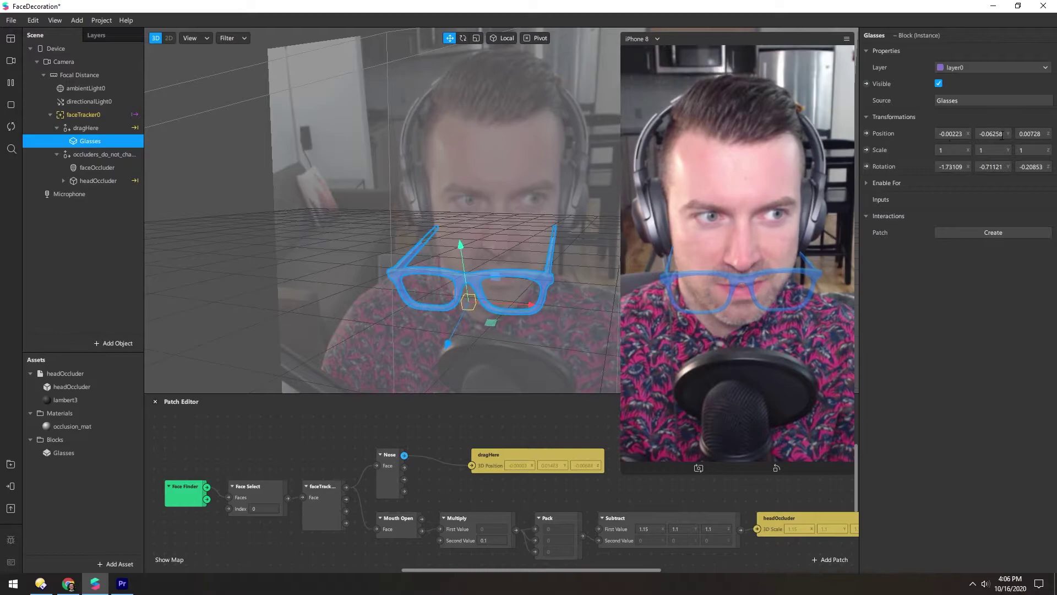
text(0)
key(Return)
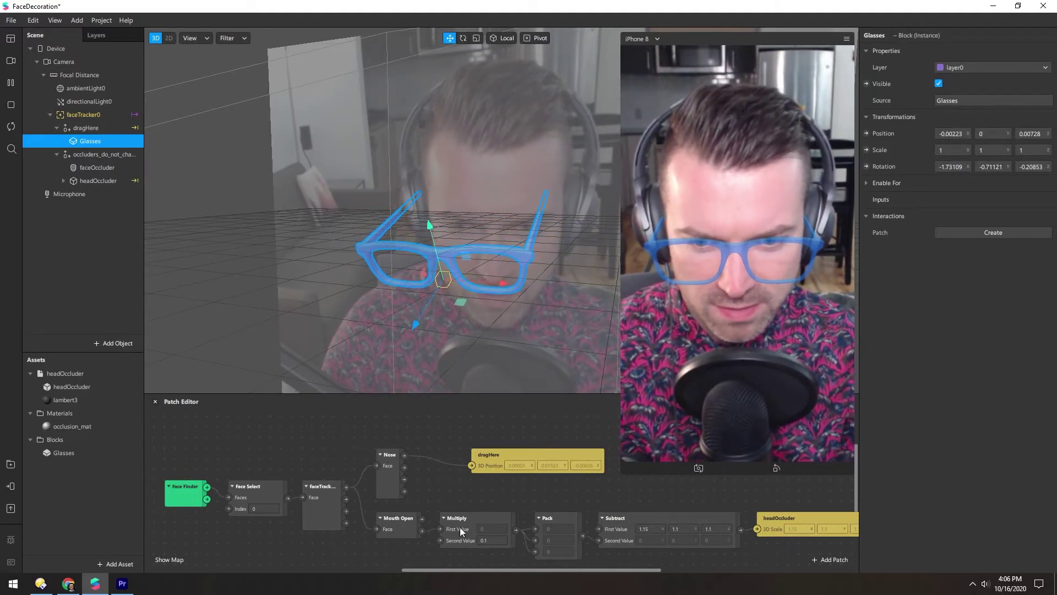
- Examine the patch chain from Mouth Open to the headOccluder scale and view the headOccluder mesh from several angles
click(394, 519)
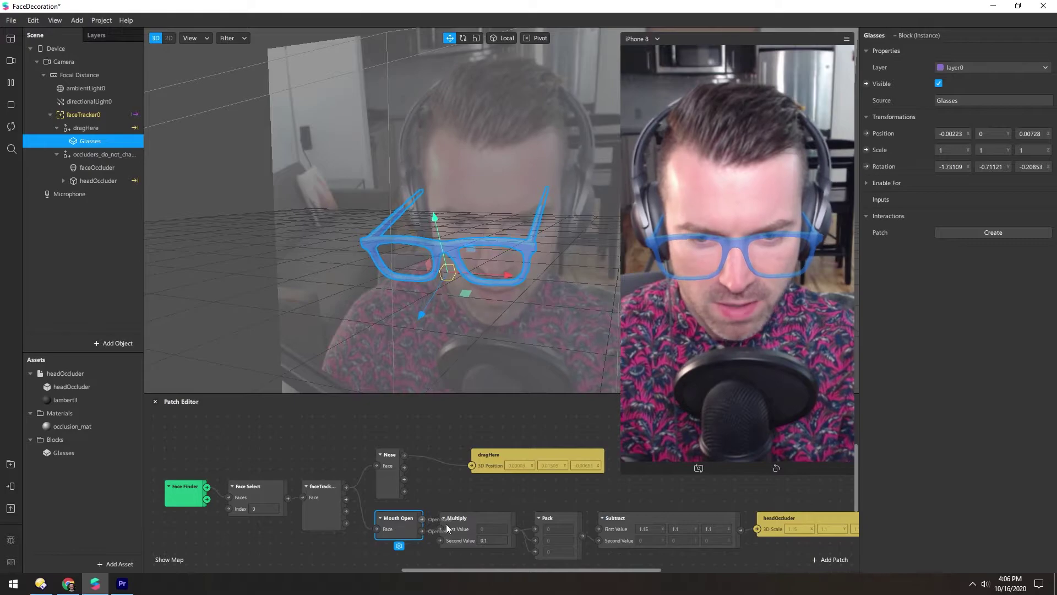
click(462, 506)
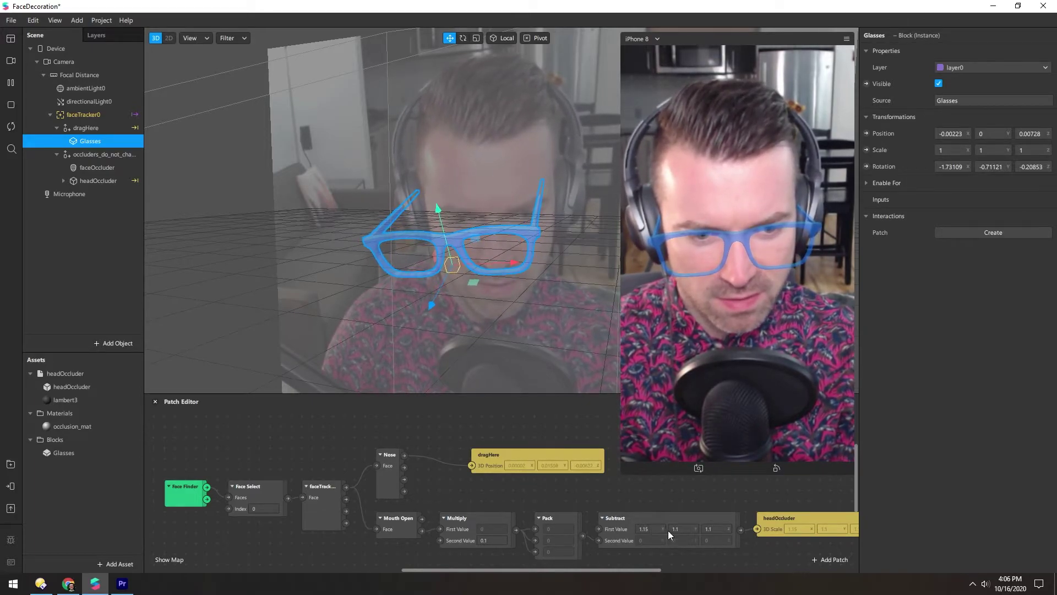
drag(677, 500, 571, 493)
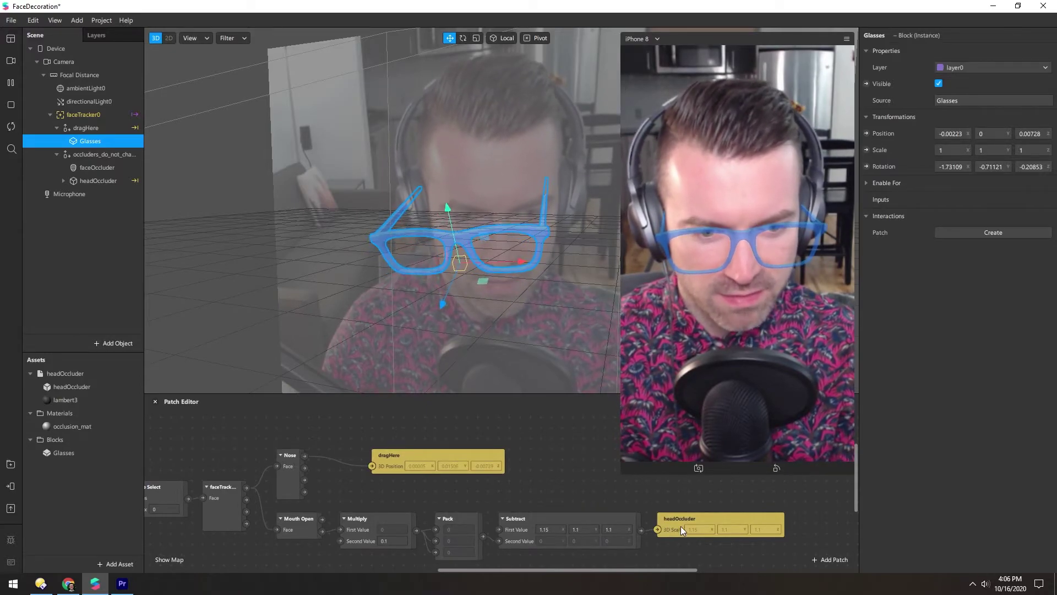
click(75, 182)
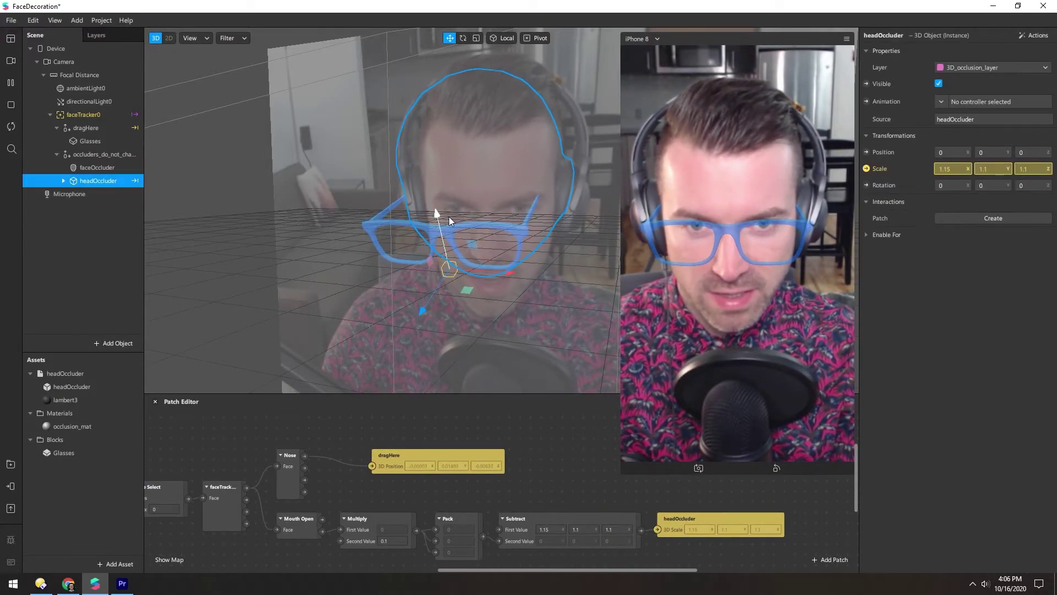
drag(455, 187, 374, 186)
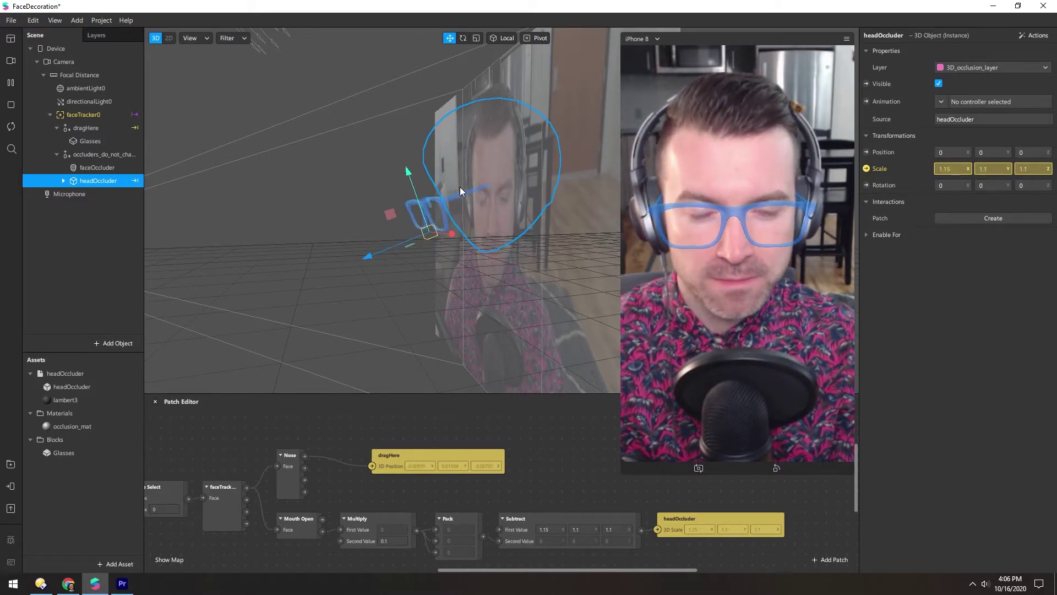
drag(460, 187, 508, 214)
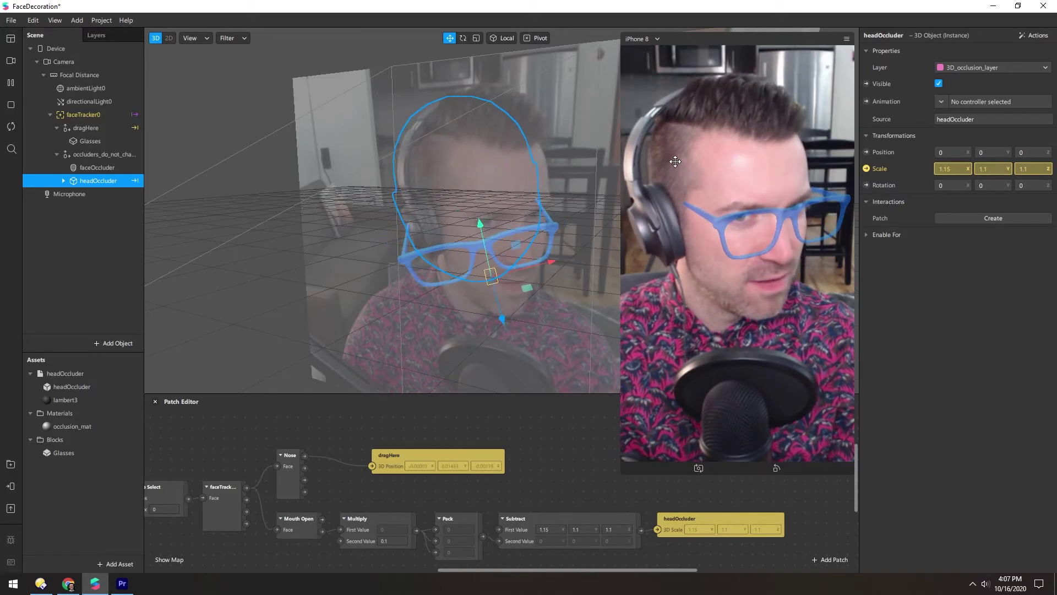
drag(480, 191, 481, 199)
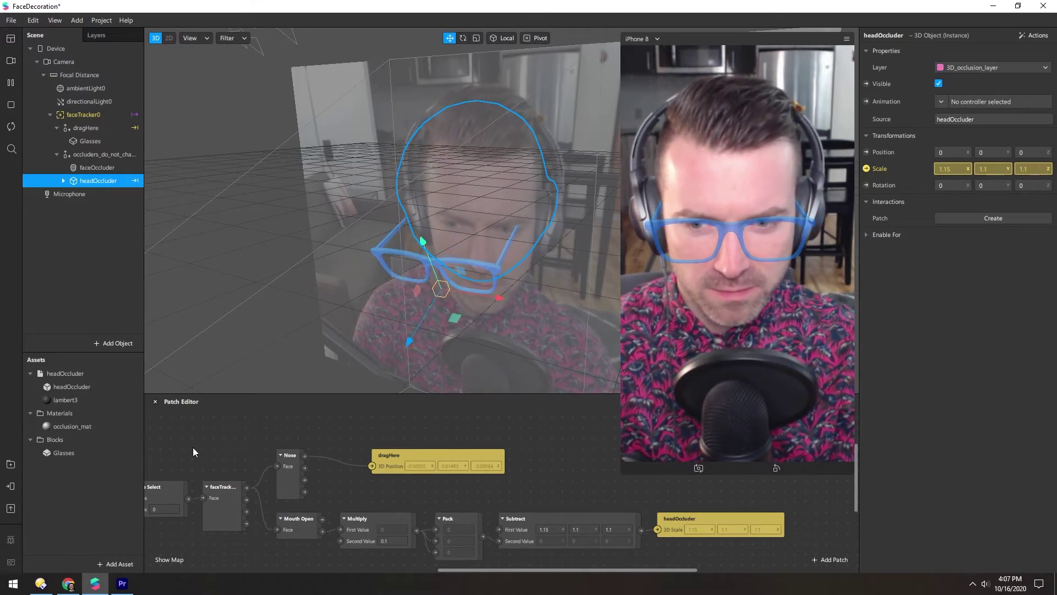
- Delete the Mouth Open, Multiply, Pack, Subtract and headOccluder scale patches from the patch graph
drag(193, 447, 271, 444)
drag(753, 508, 392, 539)
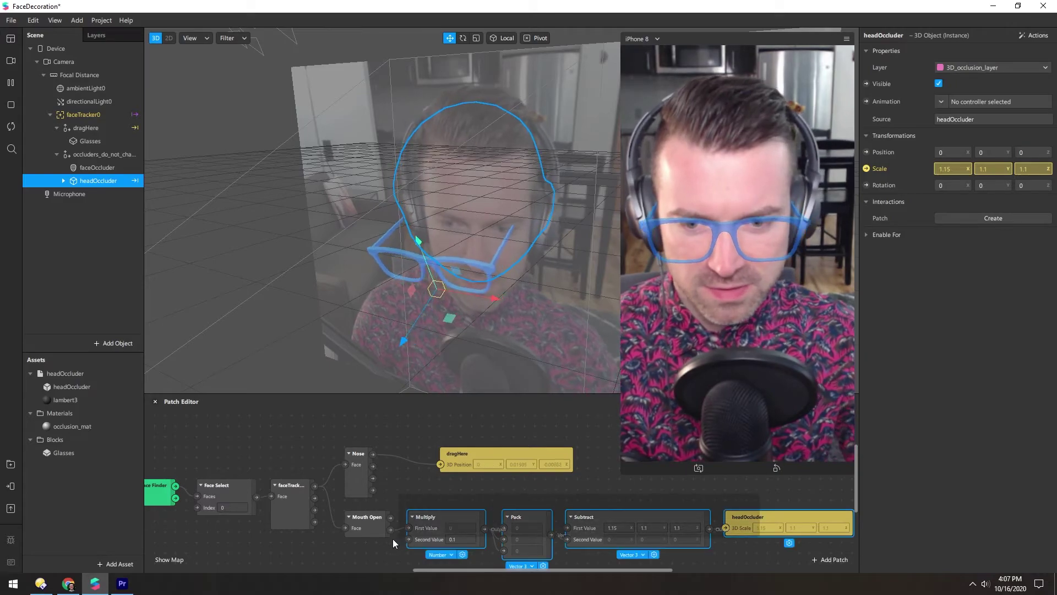
key(Delete)
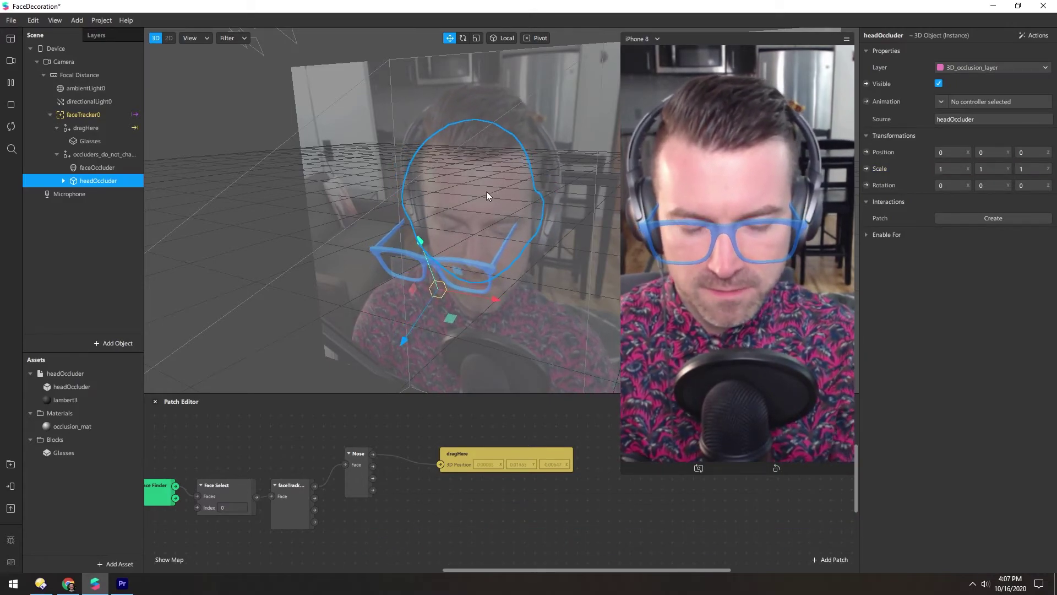
- Stretch headOccluder sideways with the scale tool to an X scale of about 1.8
right_drag(486, 191, 398, 177)
scroll(472, 194, up, 8)
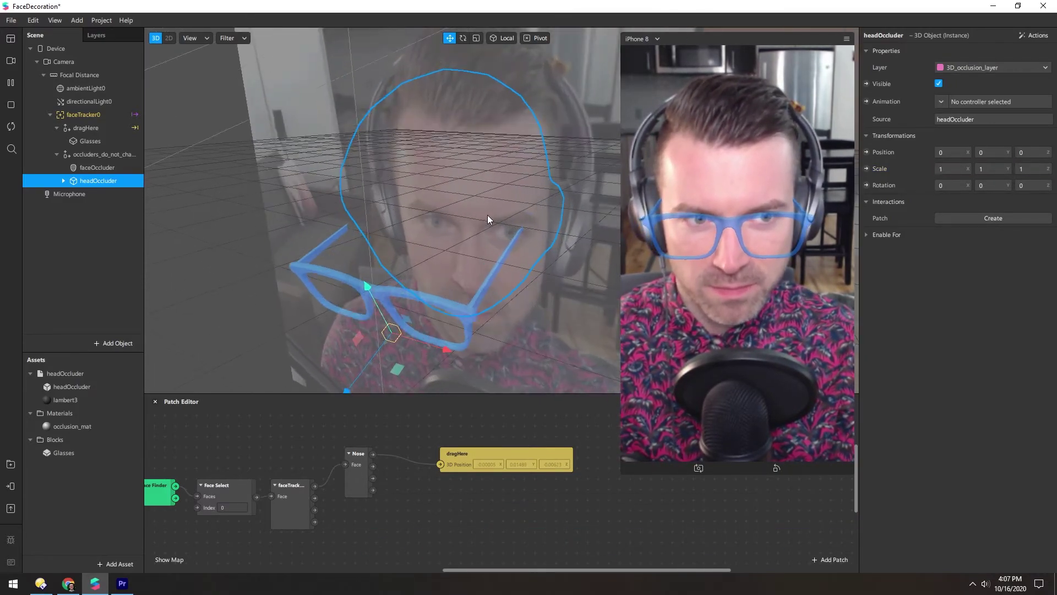
key(r)
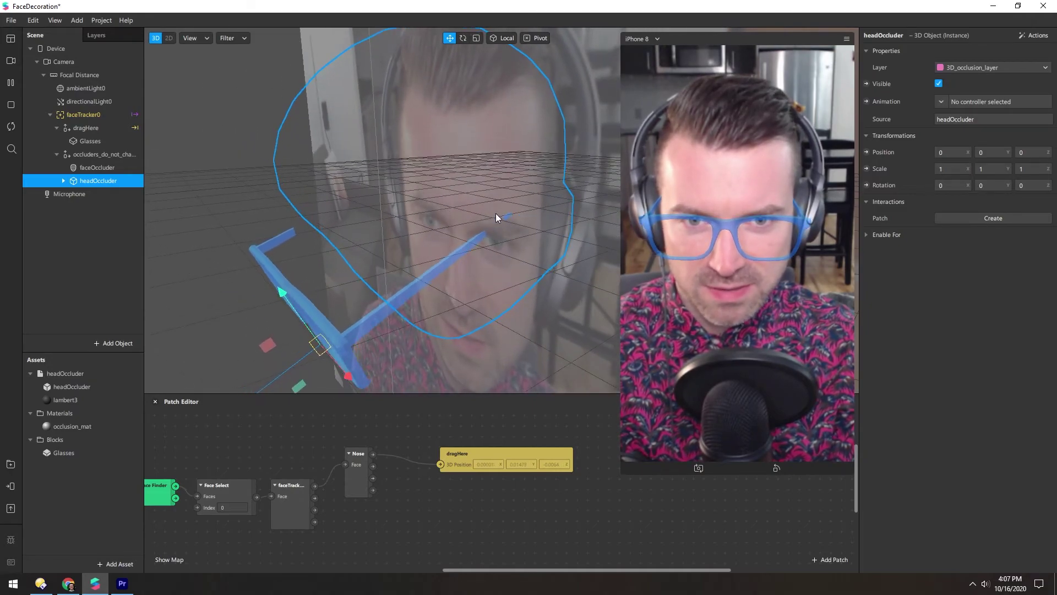
right_drag(420, 244, 403, 335)
drag(401, 331, 386, 254)
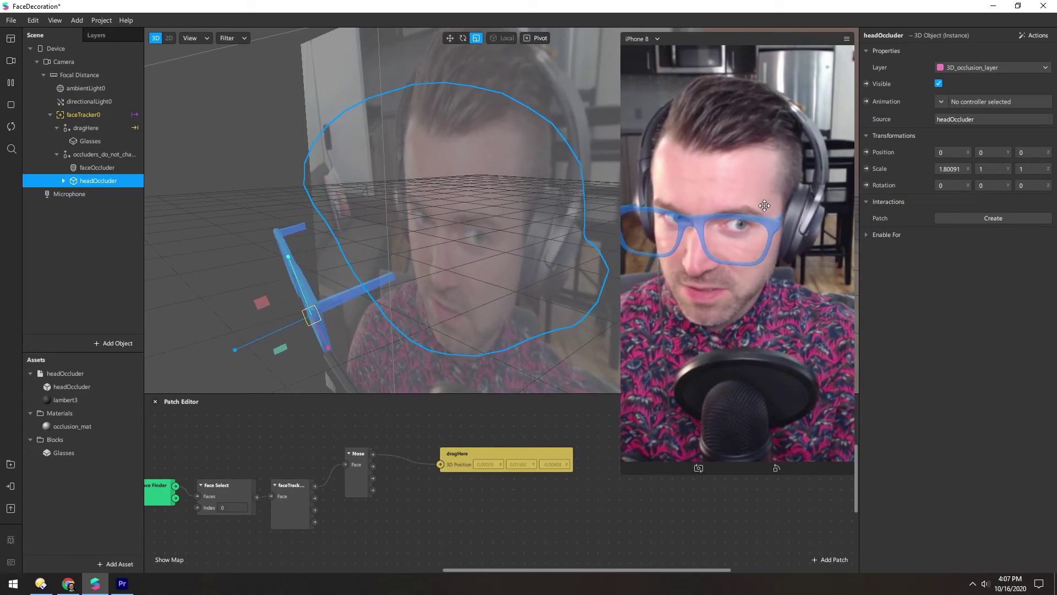
- Narrow headOccluder with the scale tool to an X scale of about 0.93
drag(572, 231, 430, 246)
mouse_move(428, 329)
mouse_down()
mouse_move(406, 323)
mouse_move(425, 326)
mouse_up()
drag(440, 275, 456, 316)
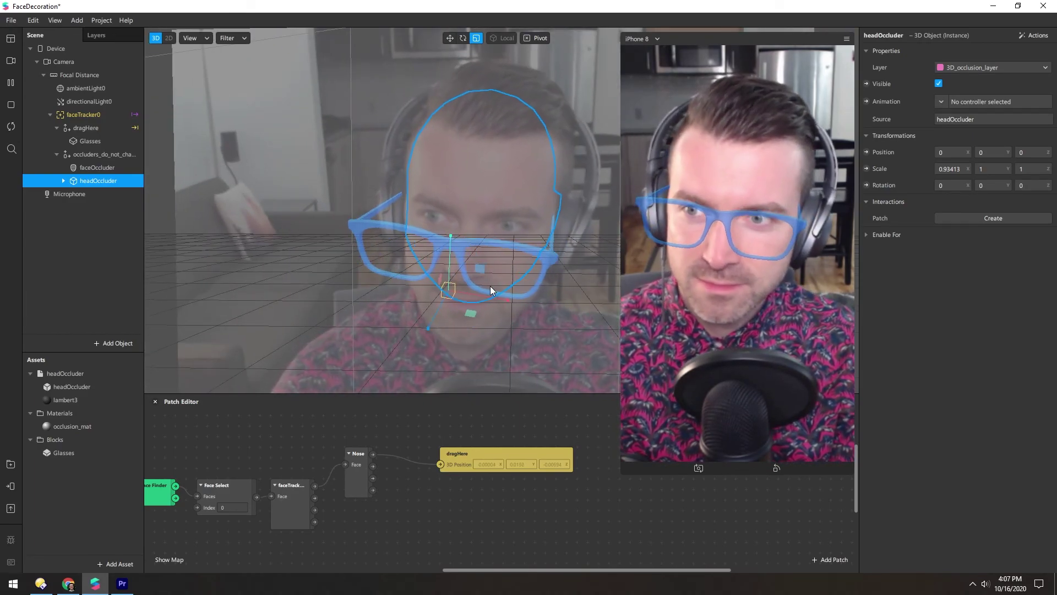